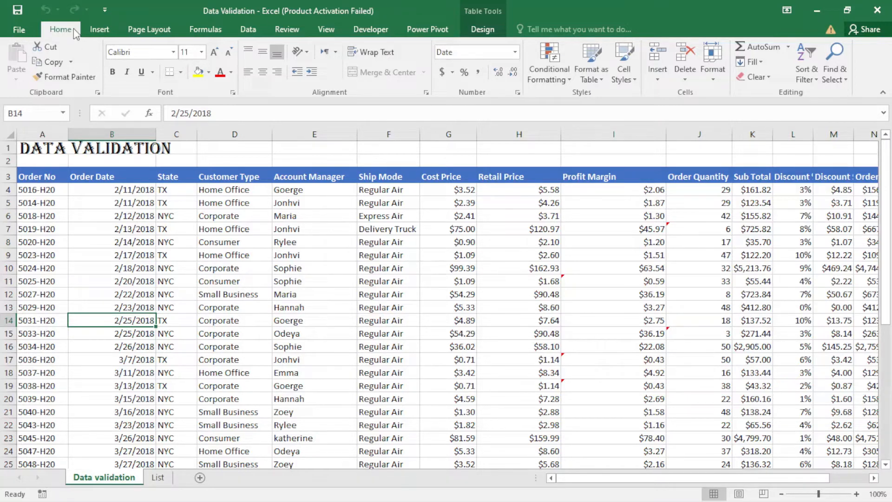
- Circle the invalid data on the Data validation sheet and review the circled cells across all columns
left_click(247, 29)
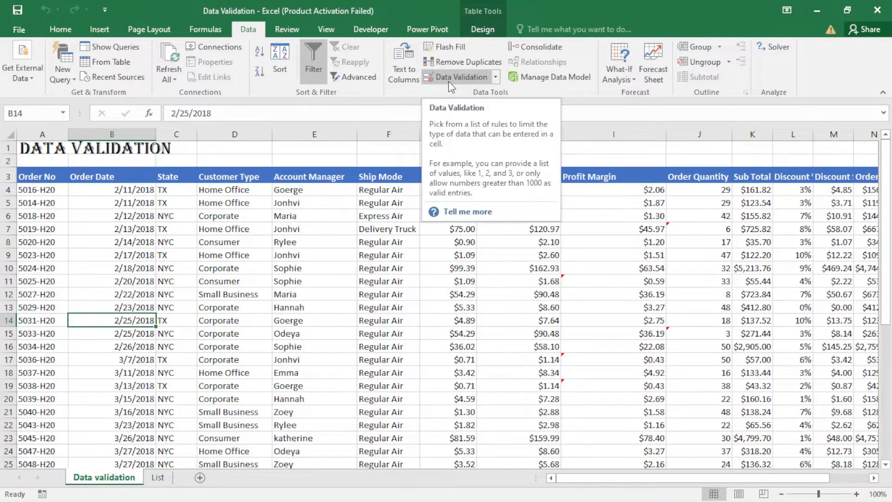
left_click(496, 77)
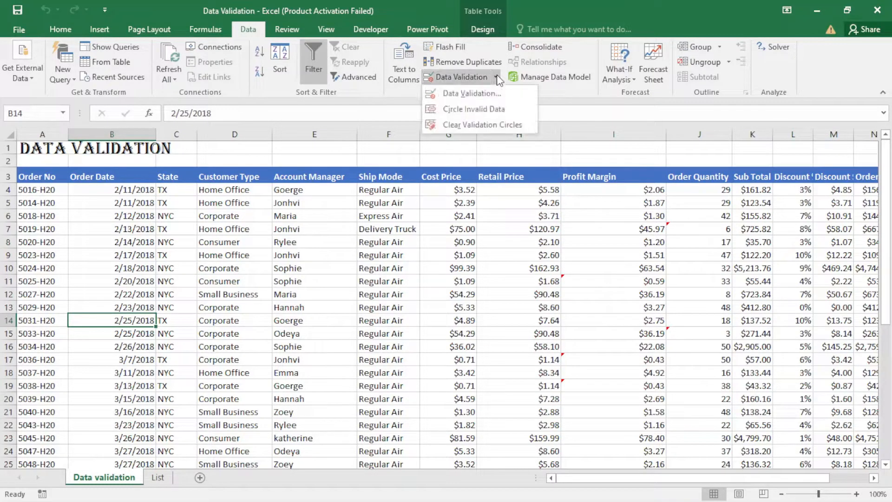
left_click(471, 112)
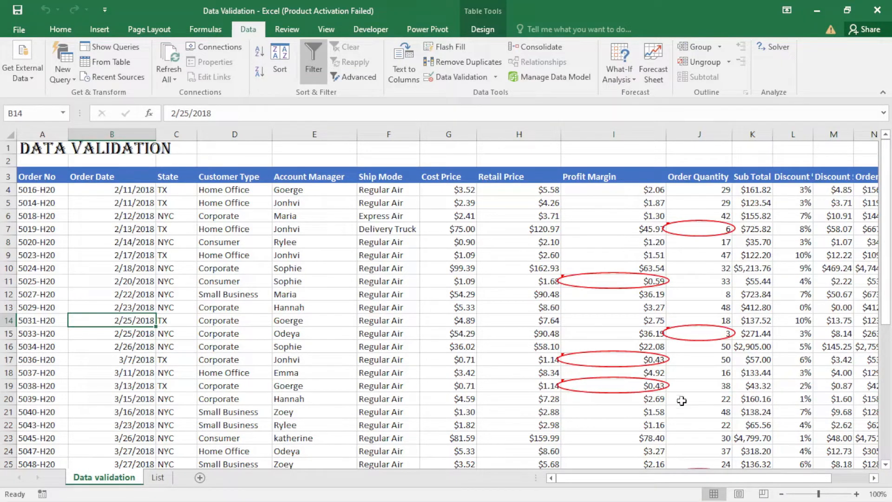
left_click_drag(884, 327, 885, 148)
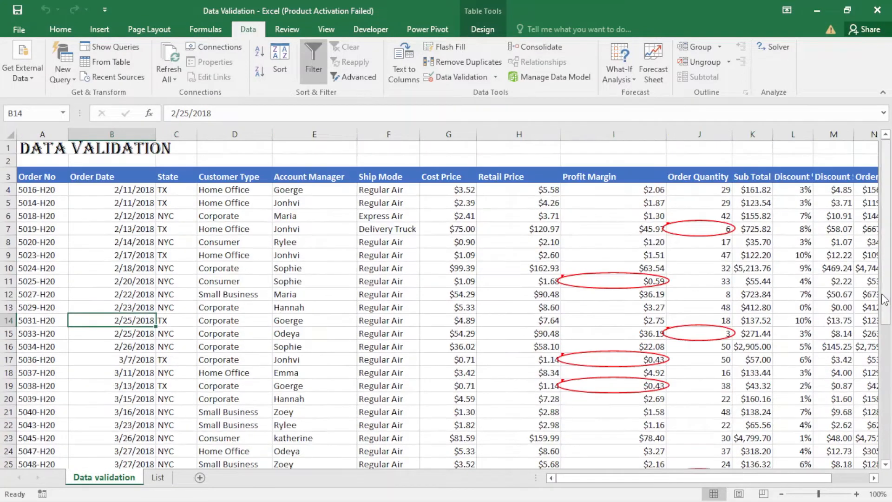
left_click_drag(714, 476, 751, 476)
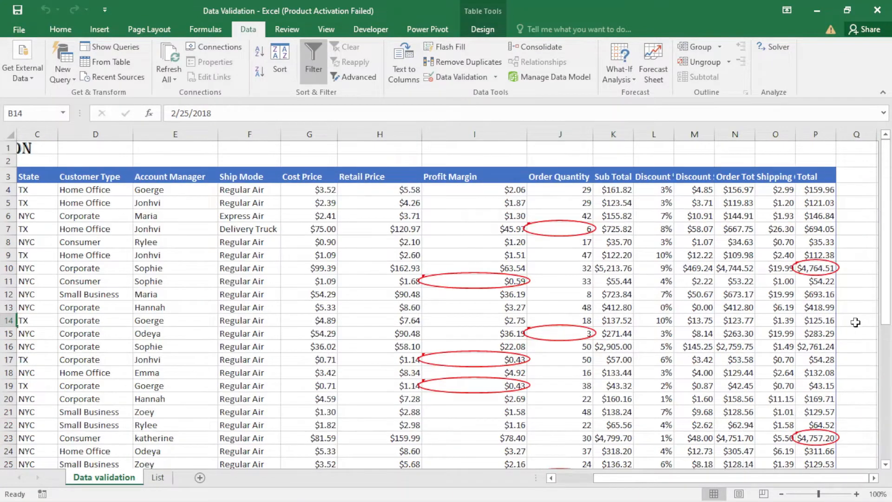
left_click_drag(882, 312, 873, 292)
left_click_drag(724, 477, 594, 487)
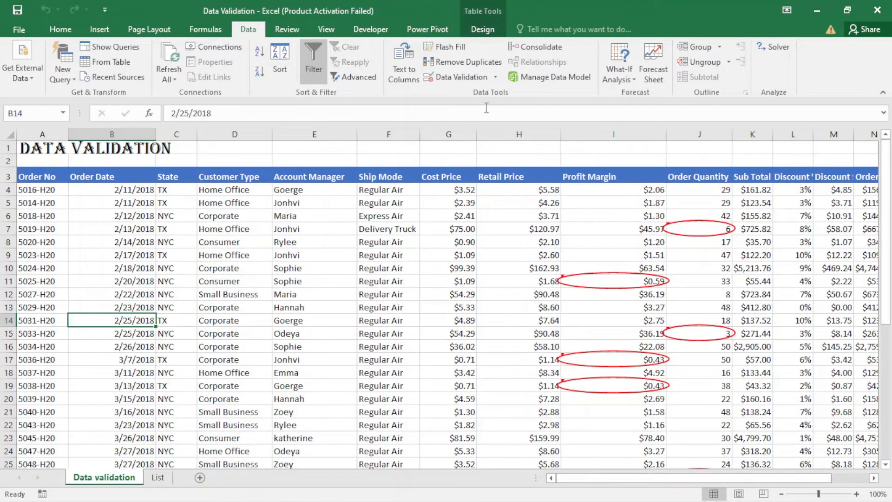
- Clear the validation circles from the sheet
left_click(496, 76)
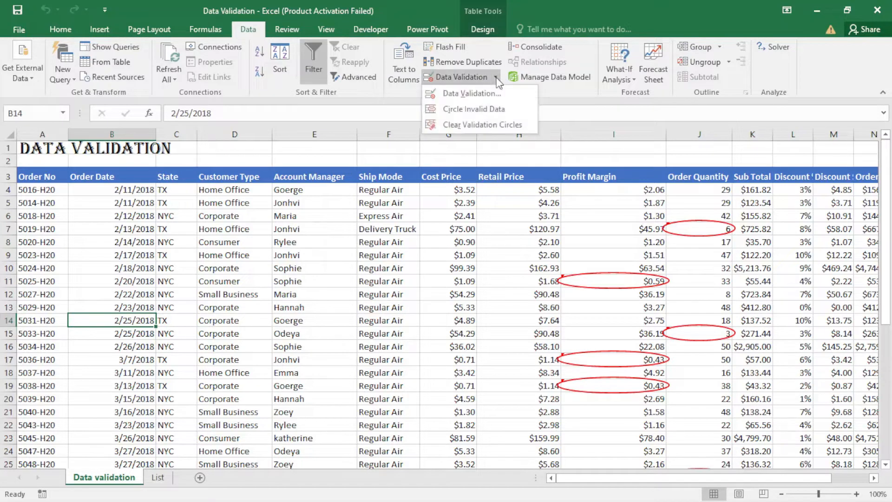
left_click(503, 125)
- Open the data validation settings for cell G11 and examine the input message and error alert options
left_click(444, 280)
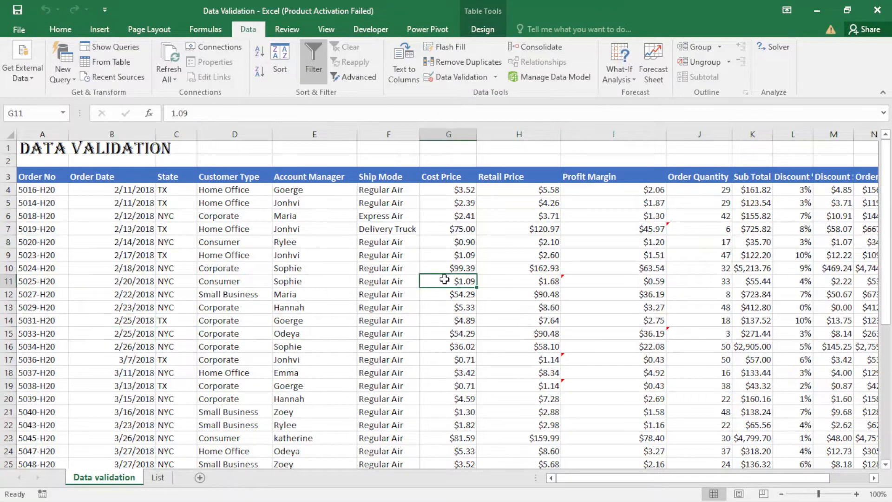
left_click(495, 77)
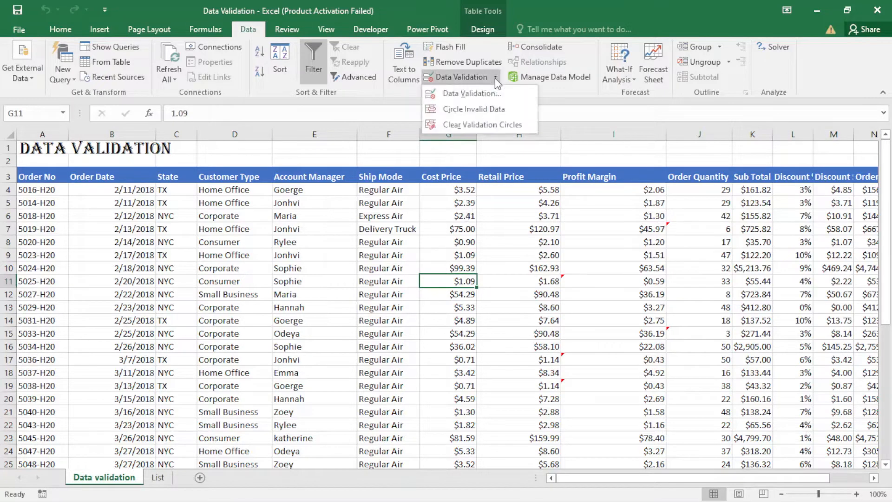
left_click(483, 94)
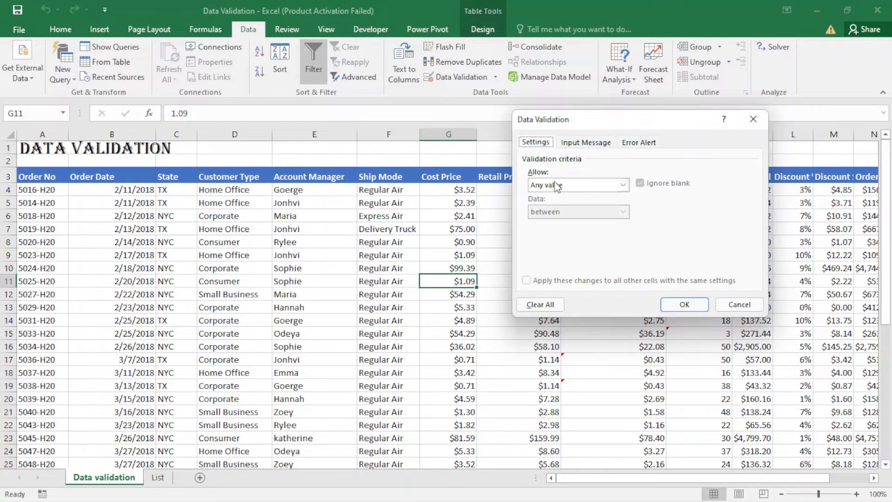
left_click(589, 144)
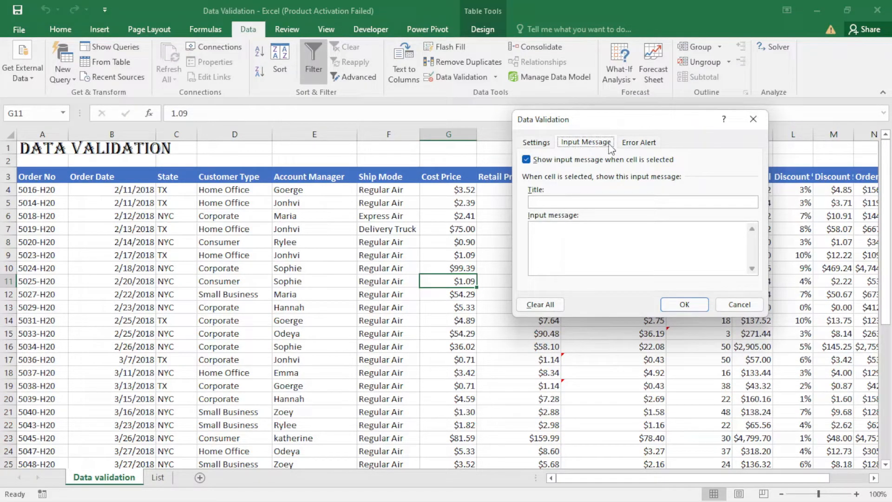
left_click(646, 144)
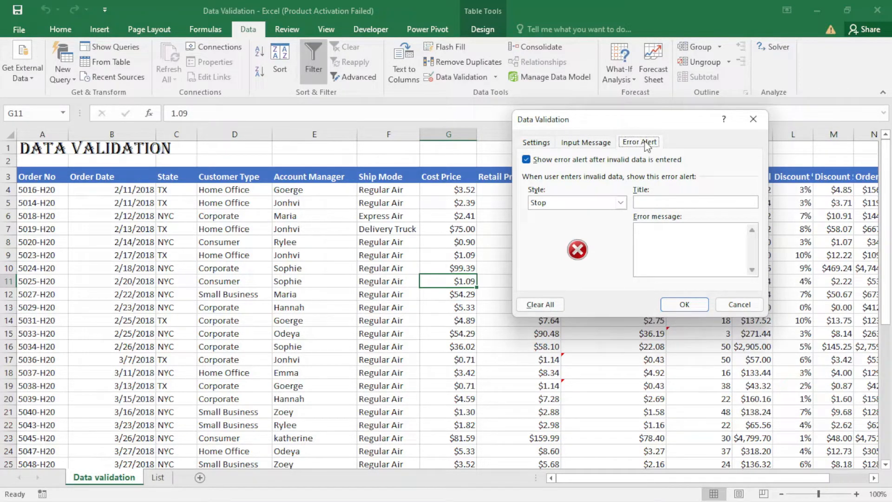
left_click(541, 142)
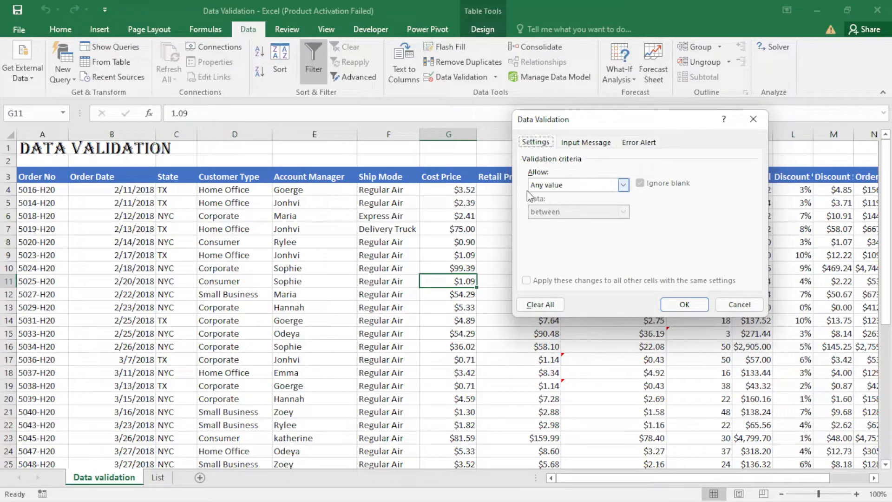
- Examine the allowed value types for cell G11, including Date with its comparison options and Custom, and close without applying
left_click(623, 185)
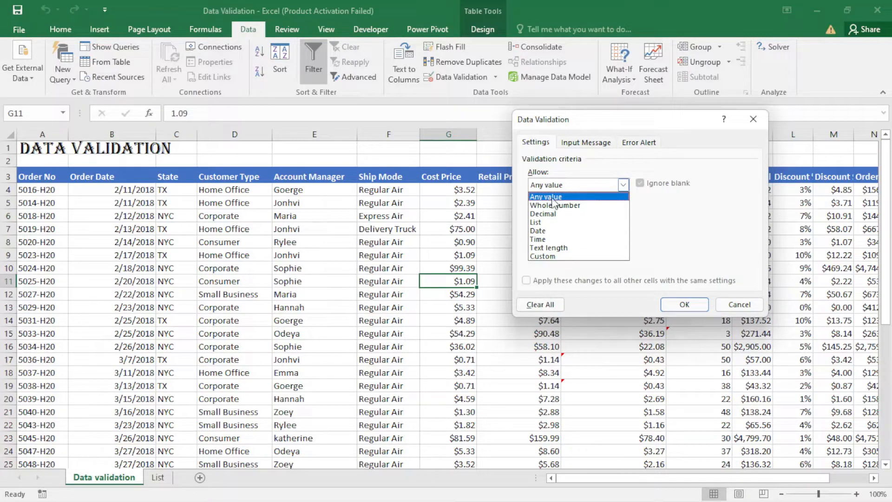
left_click(622, 186)
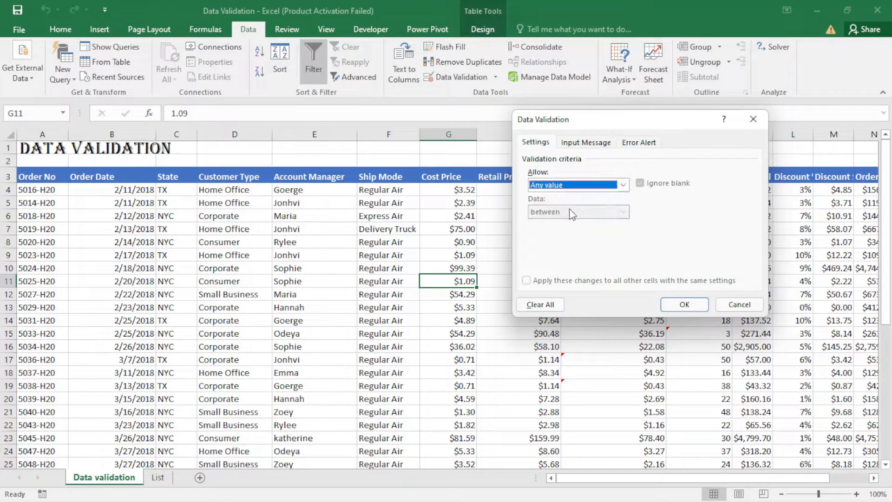
left_click(623, 185)
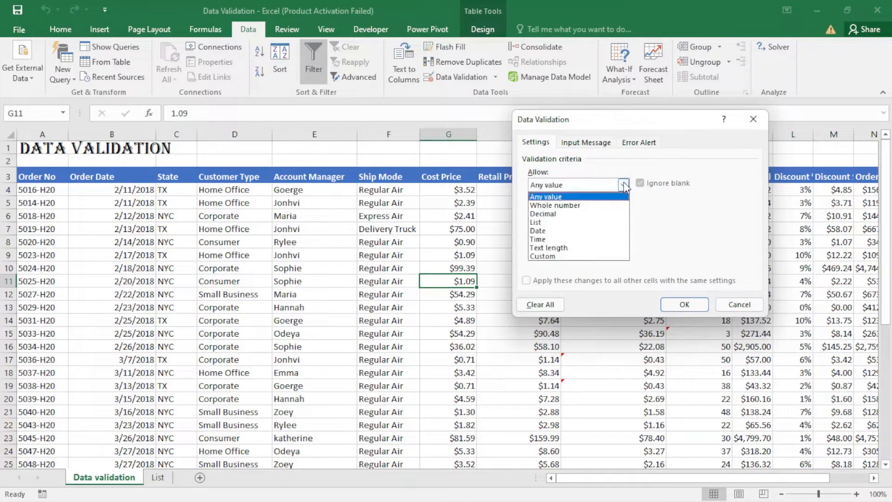
left_click(540, 231)
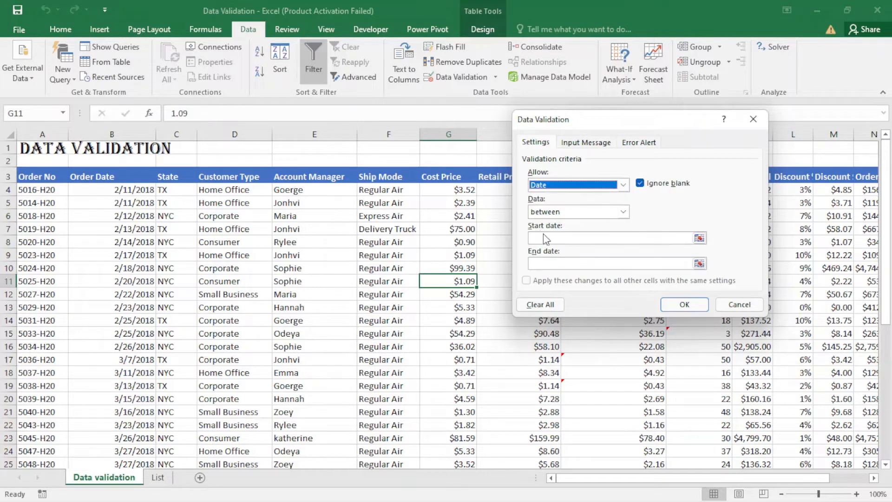
left_click(623, 212)
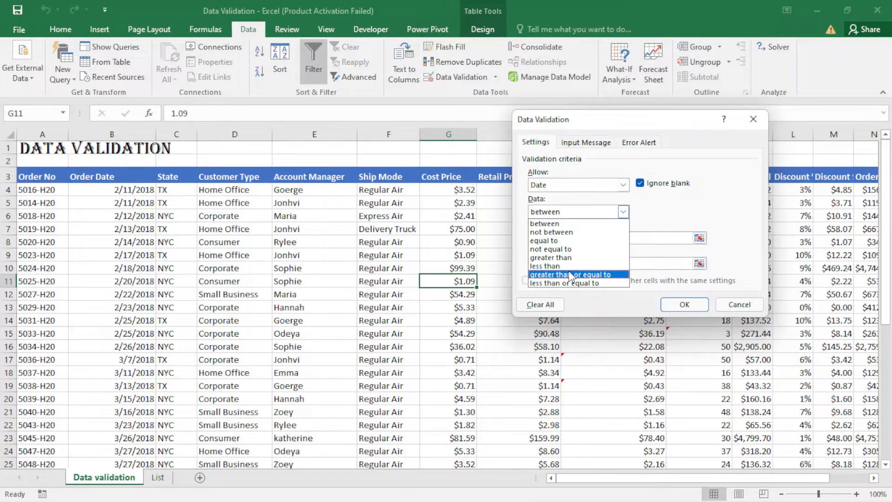
left_click(623, 211)
left_click(623, 185)
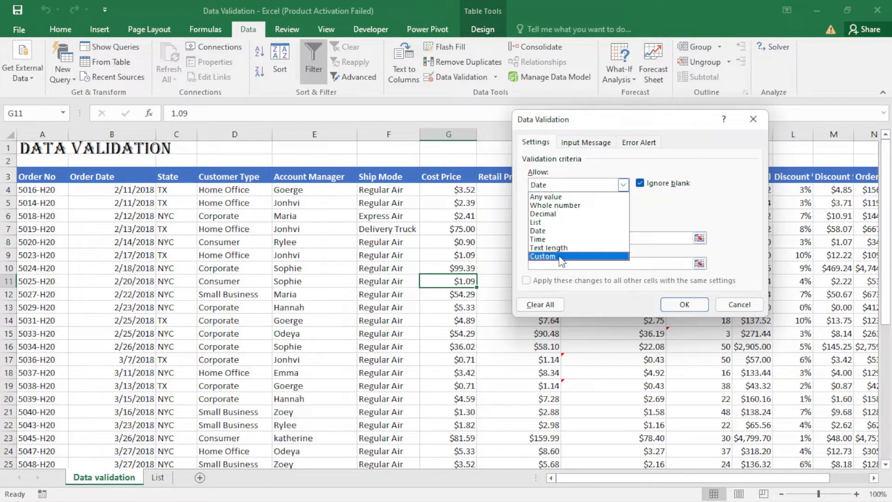
left_click(559, 256)
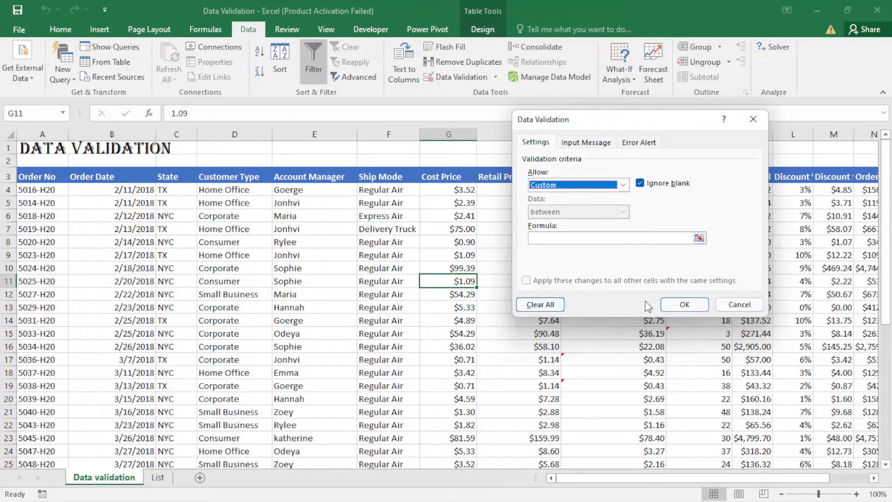
left_click(739, 306)
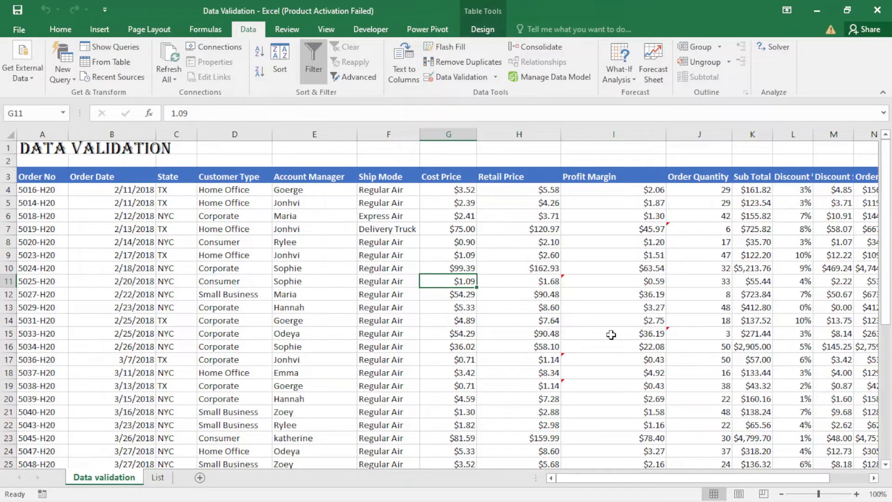
- Select all cells with data validation using Go To Special and review the selected columns across the sheet
mouse_move(632, 478)
left_mouse_down()
mouse_move(679, 483)
mouse_move(625, 478)
left_mouse_up()
left_click(64, 33)
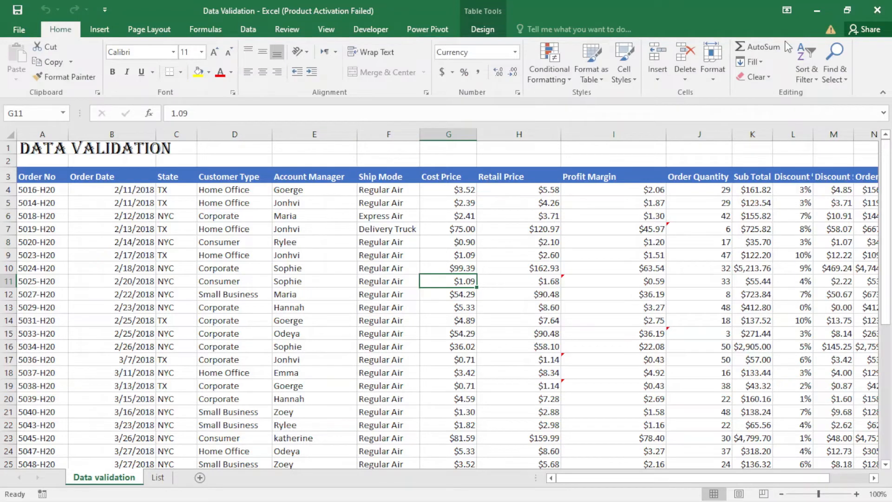
left_click(841, 79)
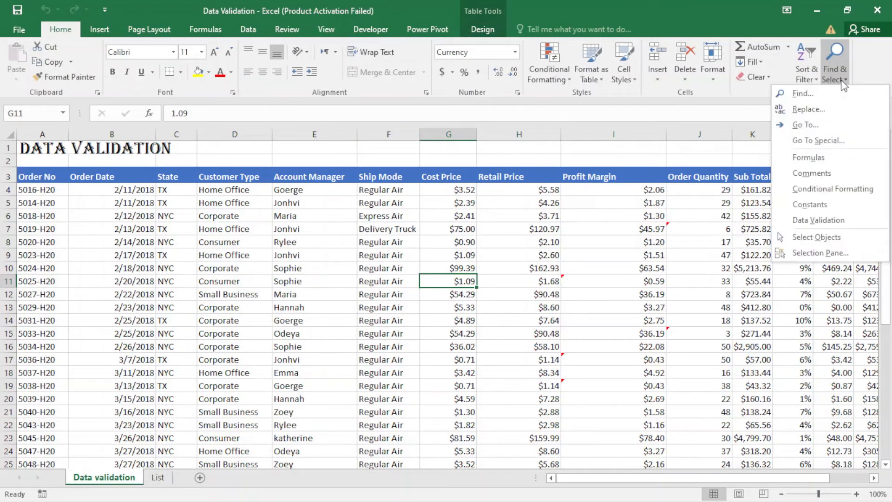
left_click(801, 142)
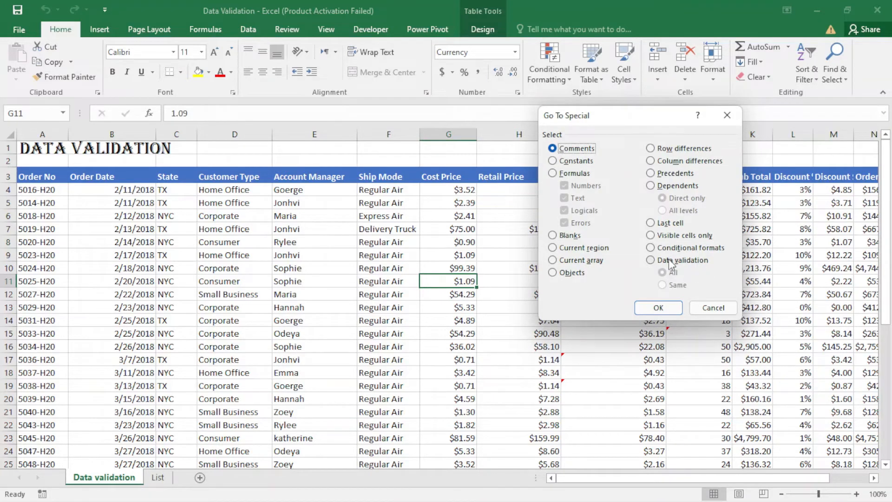
left_click(653, 260)
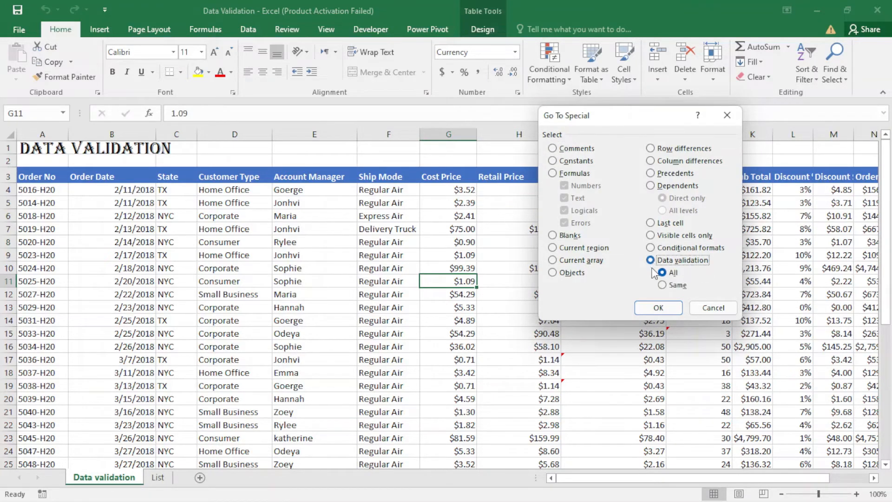
left_click(663, 307)
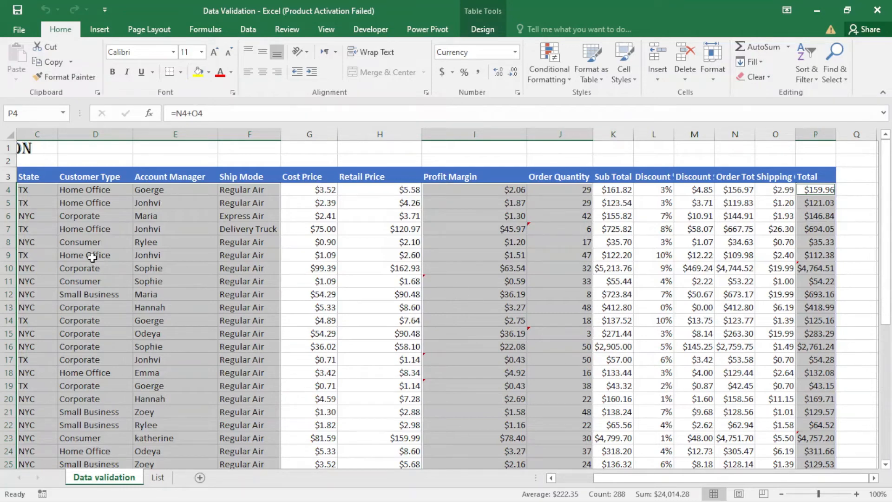
left_click_drag(606, 481, 566, 478)
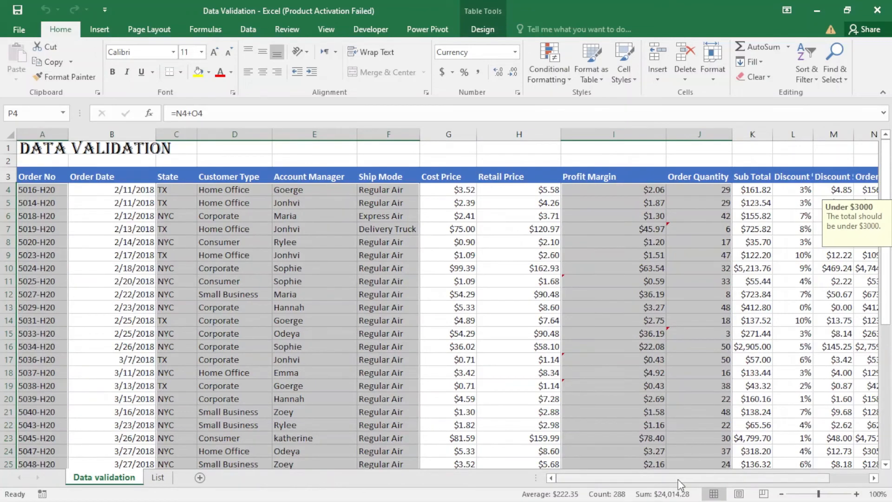
left_click_drag(678, 478, 753, 479)
left_click_drag(730, 478, 670, 476)
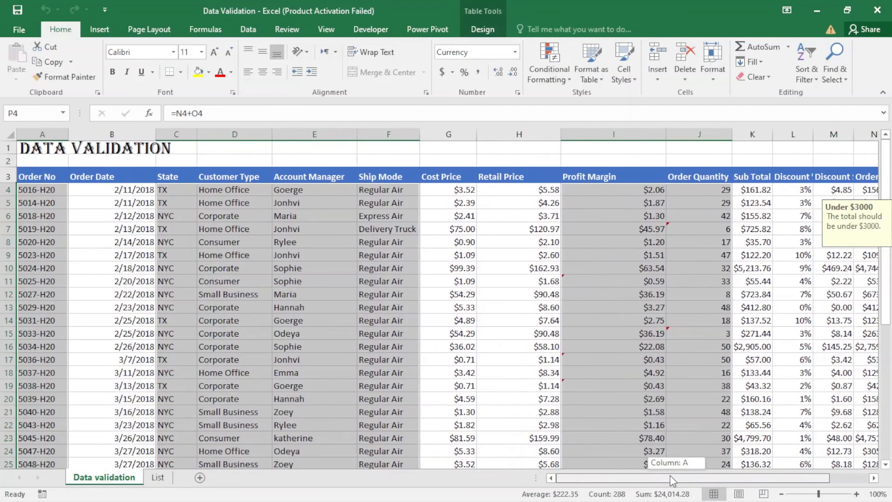
- Reset the selection to cell G17 and reselect all data-validated cells with Go To Special
left_click(447, 359)
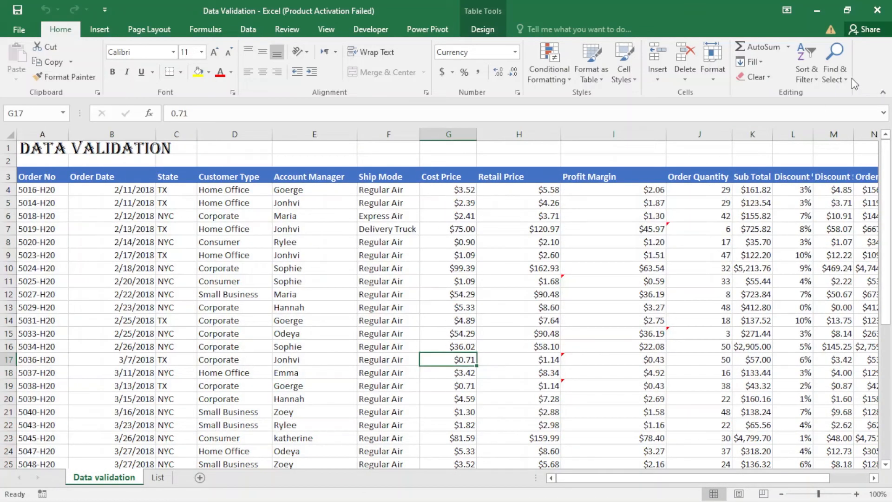
left_click(838, 76)
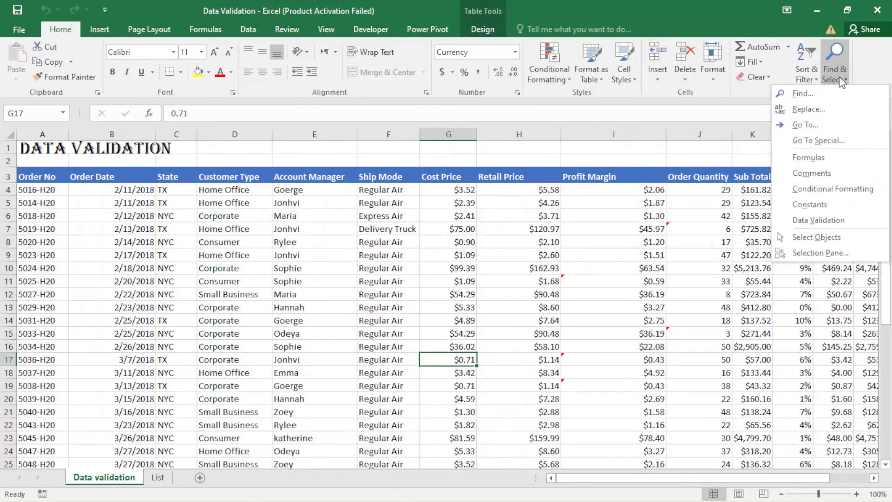
left_click(822, 141)
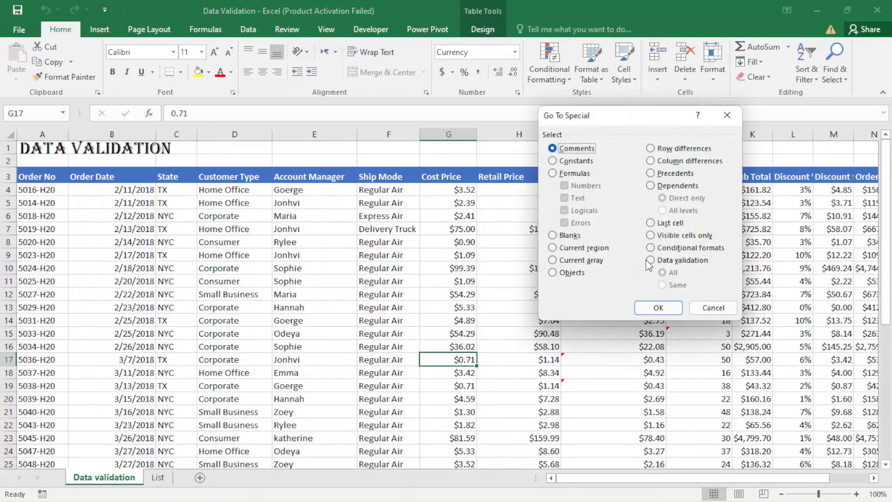
left_click(649, 260)
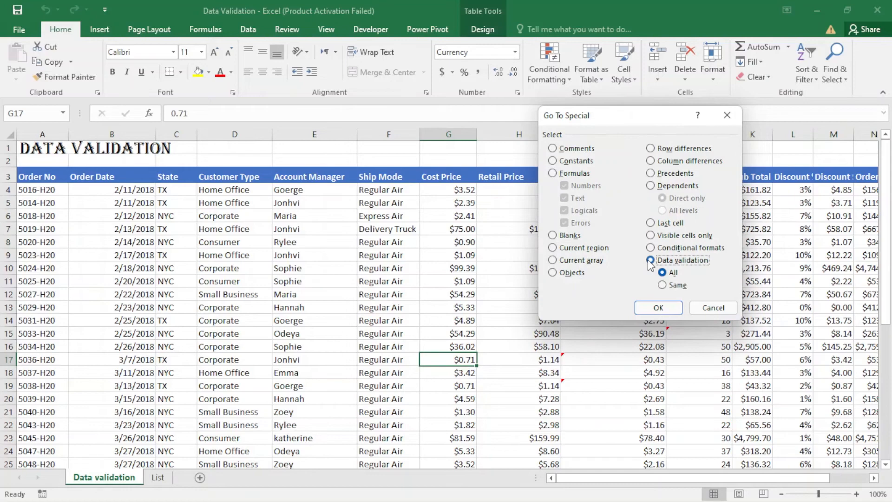
left_click(658, 308)
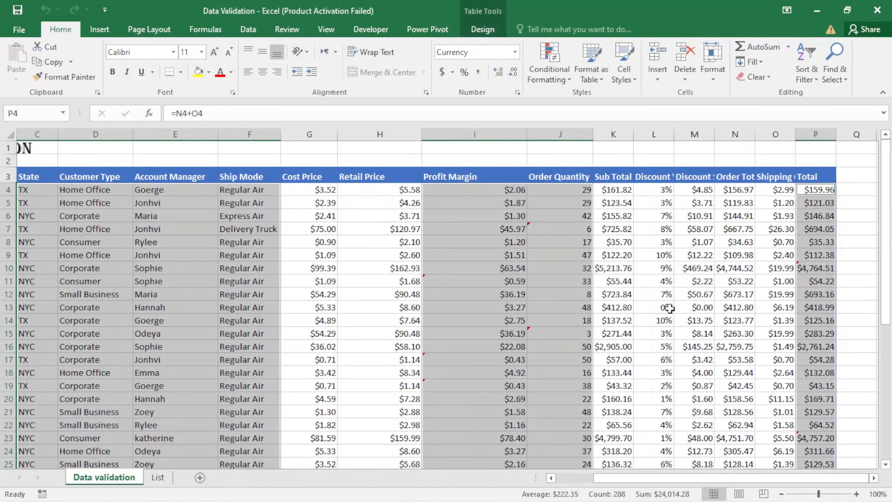